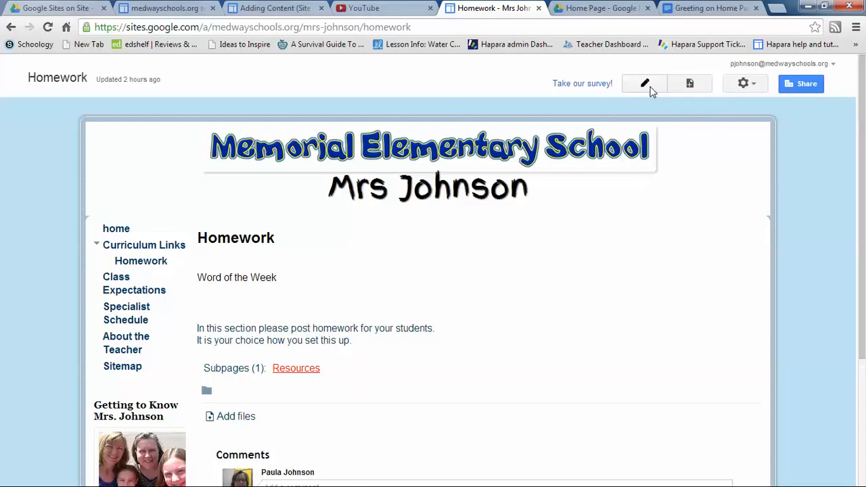
# - Create a new top-level page named "Resources" using the Web Page template
pyautogui.click(696, 85)
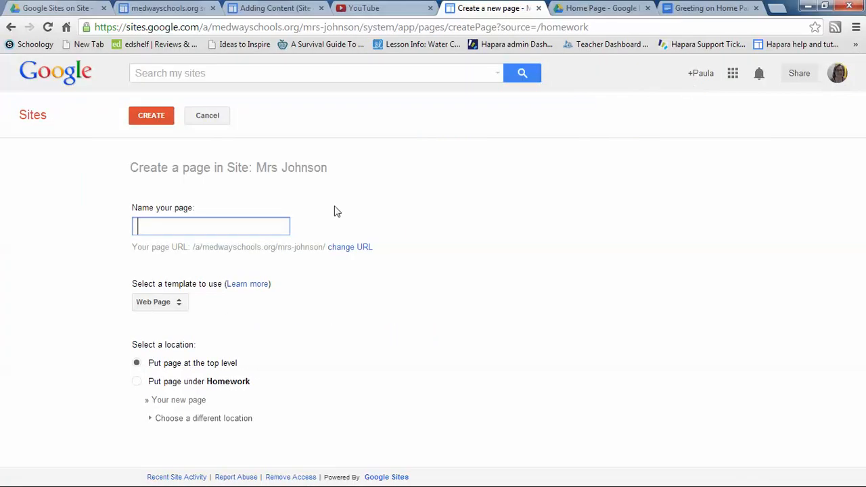
pyautogui.write('Resources')
pyautogui.click(174, 303)
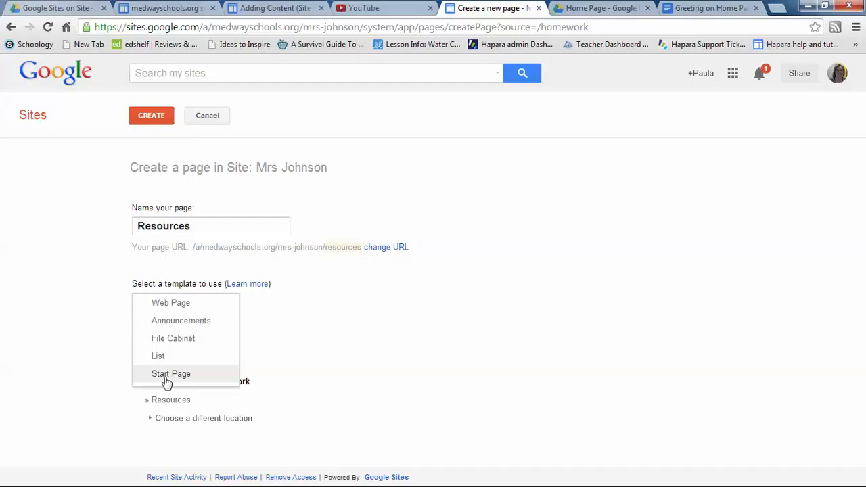
pyautogui.click(171, 305)
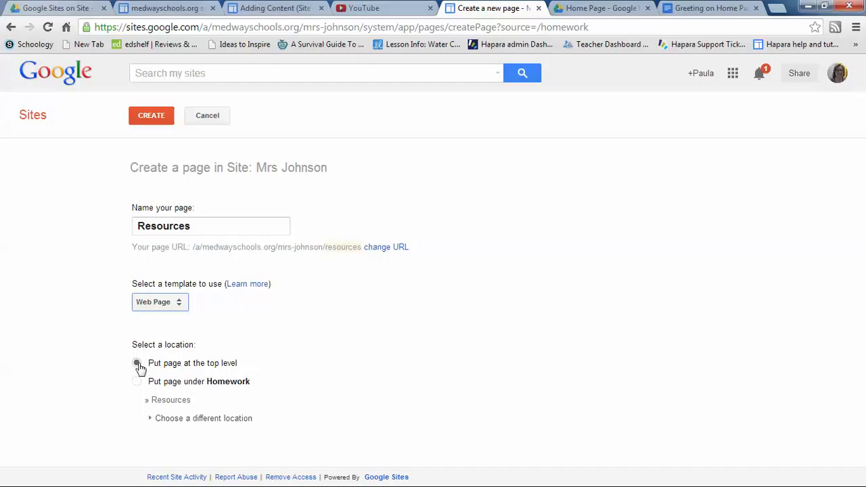
pyautogui.click(156, 119)
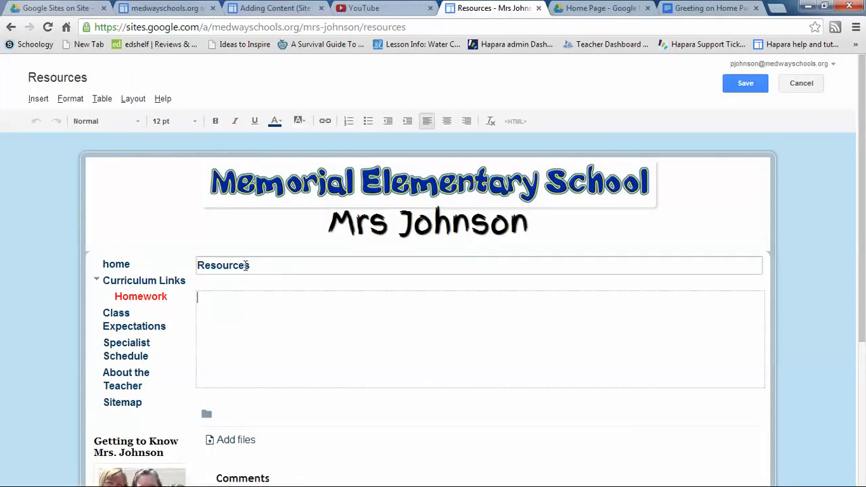
pyautogui.scroll(-1, 142, 348)
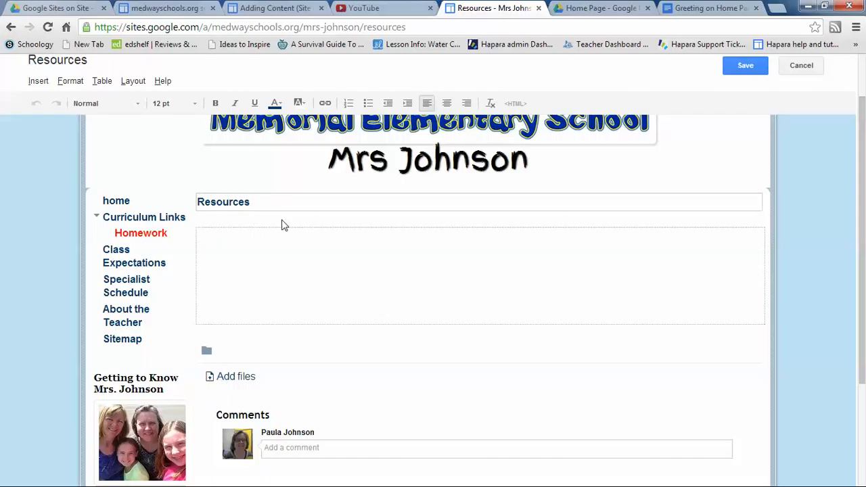
pyautogui.scroll(1, 283, 224)
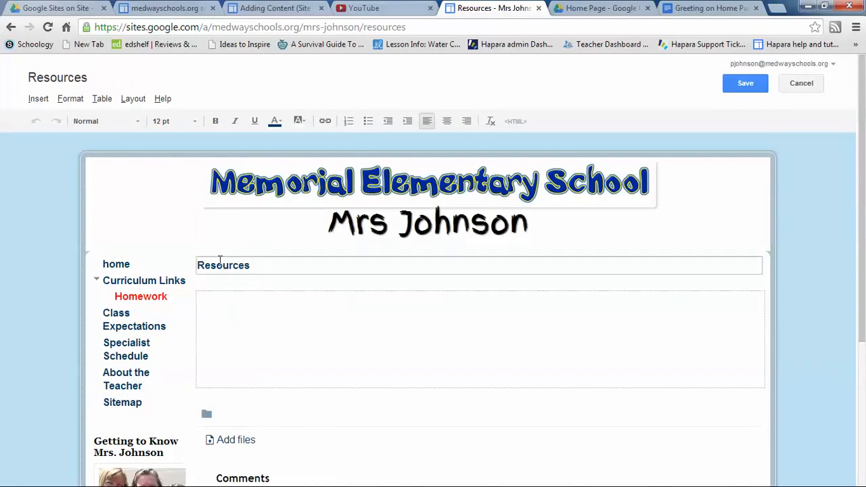
pyautogui.moveTo(250, 265); pyautogui.dragTo(194, 274)
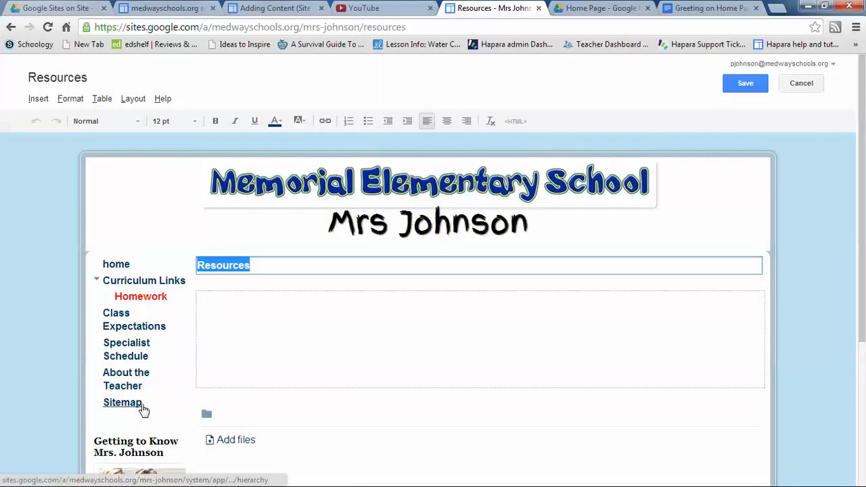
pyautogui.scroll(-1, 300, 399)
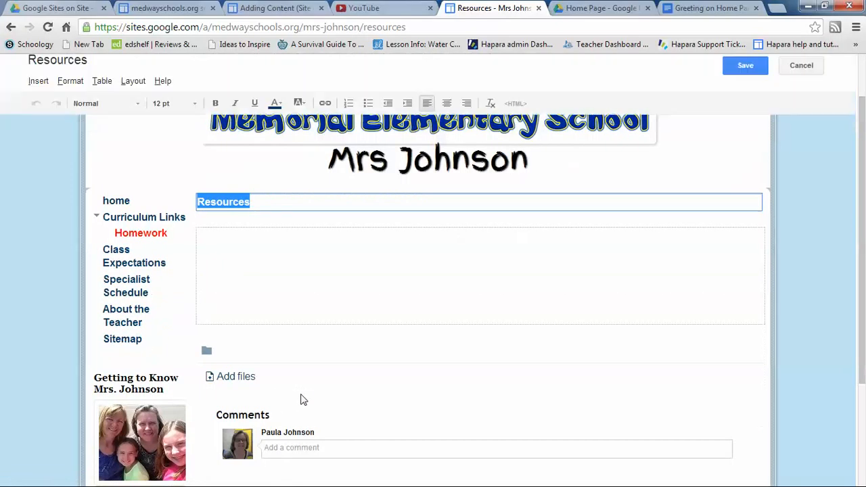
pyautogui.scroll(1, 297, 389)
pyautogui.scroll(-1, 273, 330)
pyautogui.scroll(1, 273, 332)
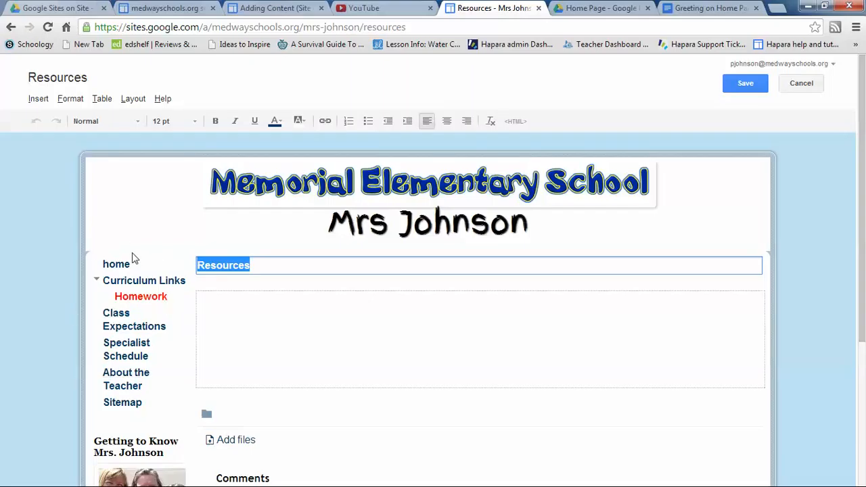
# - Enter "make a list for student here" in the Resources page body and save the page
pyautogui.click(314, 318)
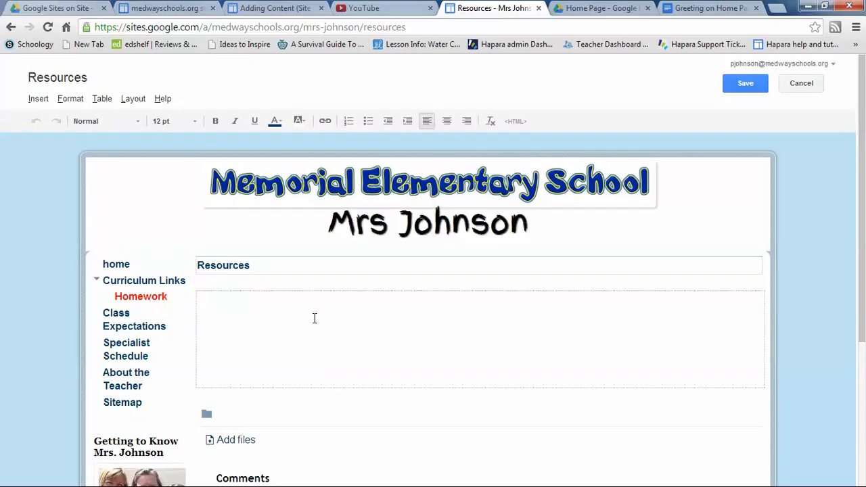
pyautogui.write('make a list for student ')
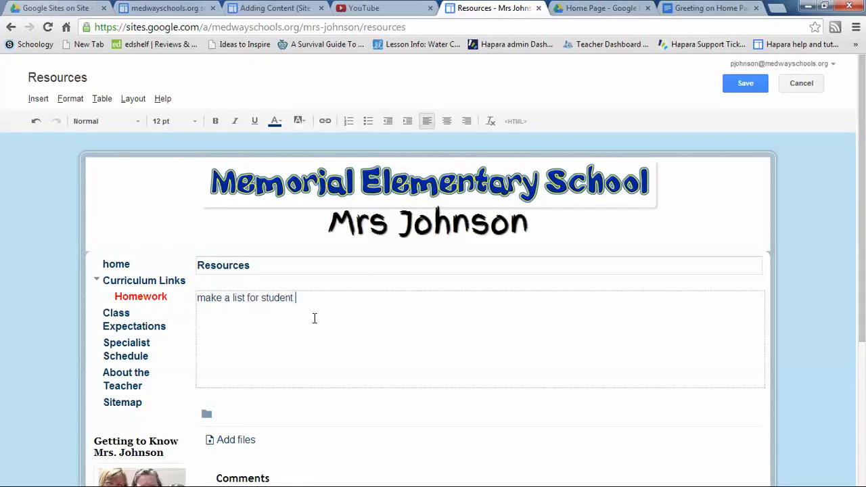
pyautogui.write('here')
pyautogui.click(756, 92)
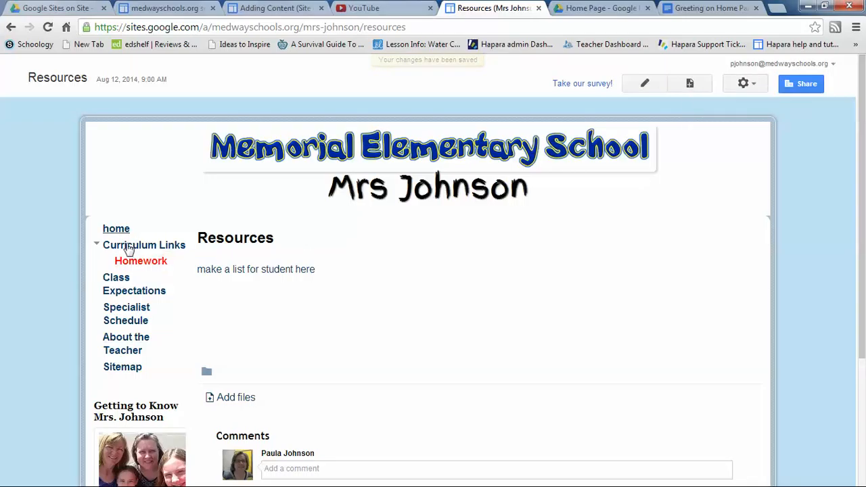
# - Edit the site layout and add the Resources page to the sidebar navigation's list of pages
pyautogui.click(747, 84)
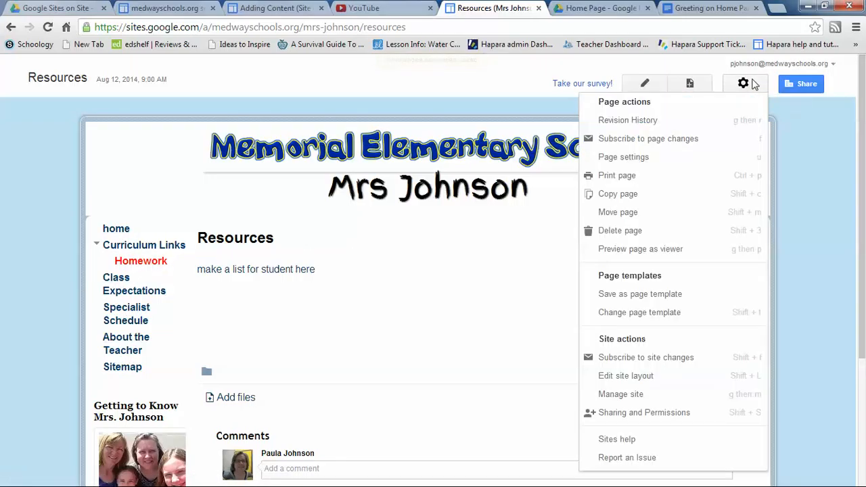
pyautogui.click(623, 381)
pyautogui.scroll(-1, 143, 271)
pyautogui.click(142, 271)
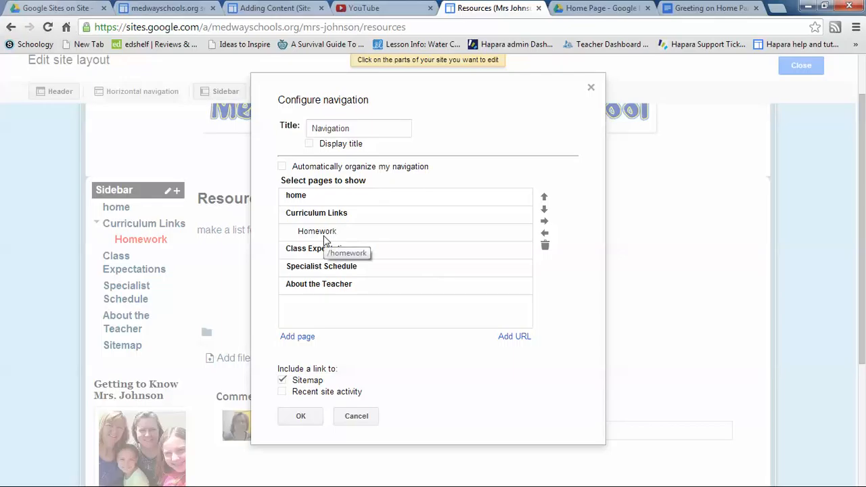
pyautogui.click(298, 337)
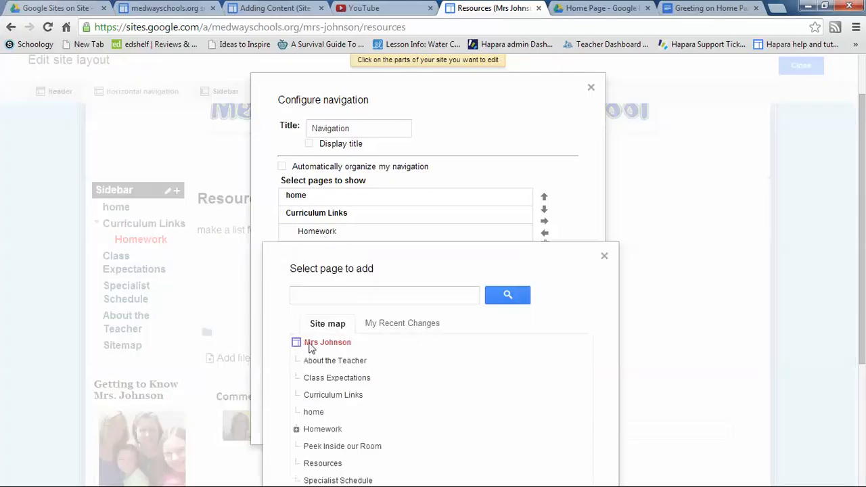
pyautogui.scroll(-2, 399, 338)
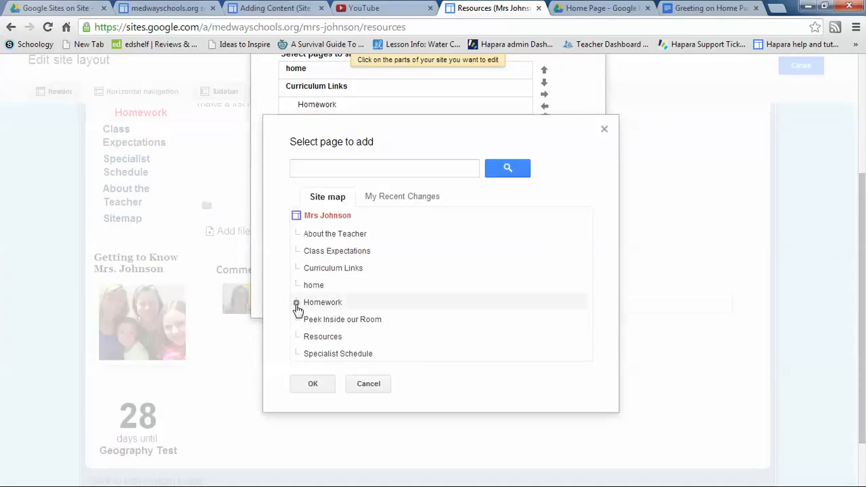
pyautogui.click(323, 336)
pyautogui.click(312, 384)
pyautogui.scroll(2, 329, 309)
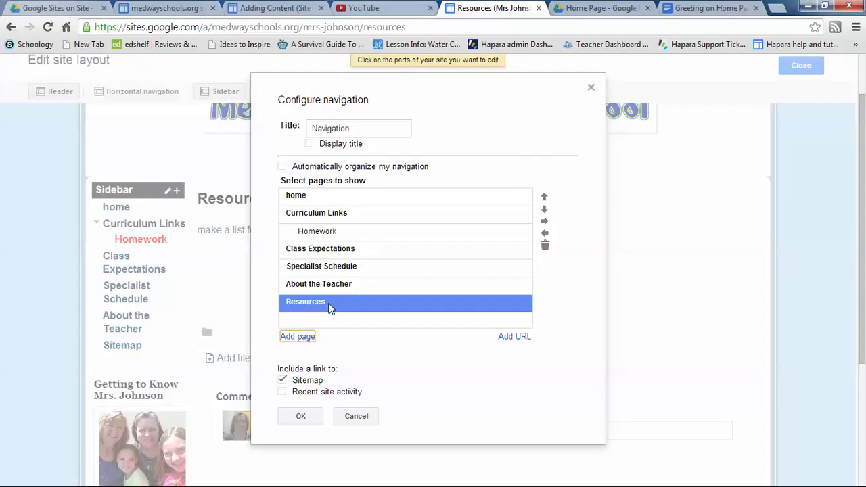
# - Move Resources directly below Homework, indent it under Curriculum Links, then save the navigation and leave layout editing
pyautogui.click(545, 197)
pyautogui.click(545, 196)
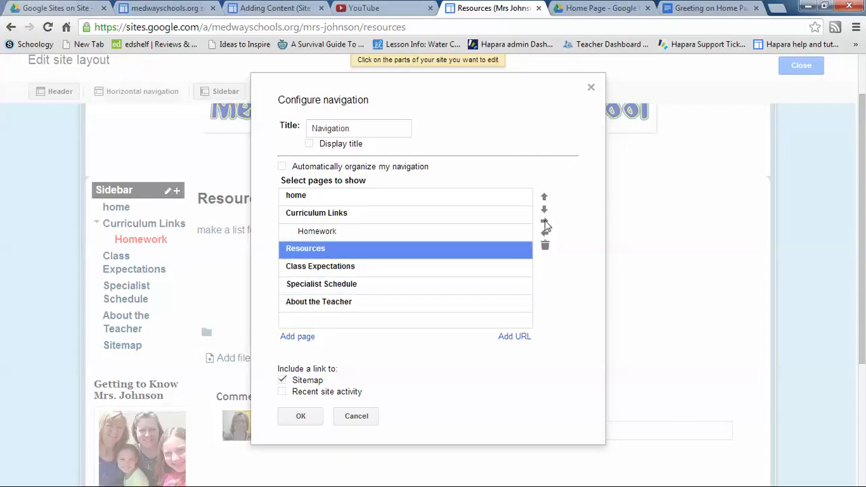
pyautogui.click(545, 221)
pyautogui.click(300, 416)
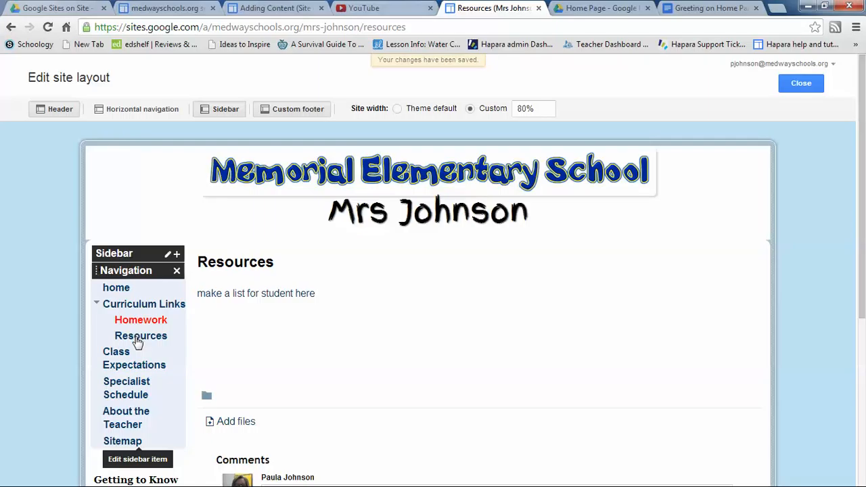
pyautogui.click(801, 83)
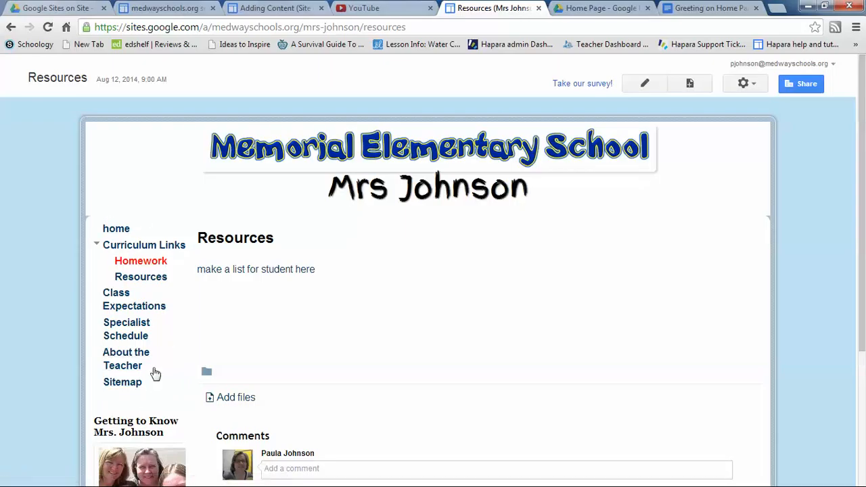
pyautogui.click(747, 84)
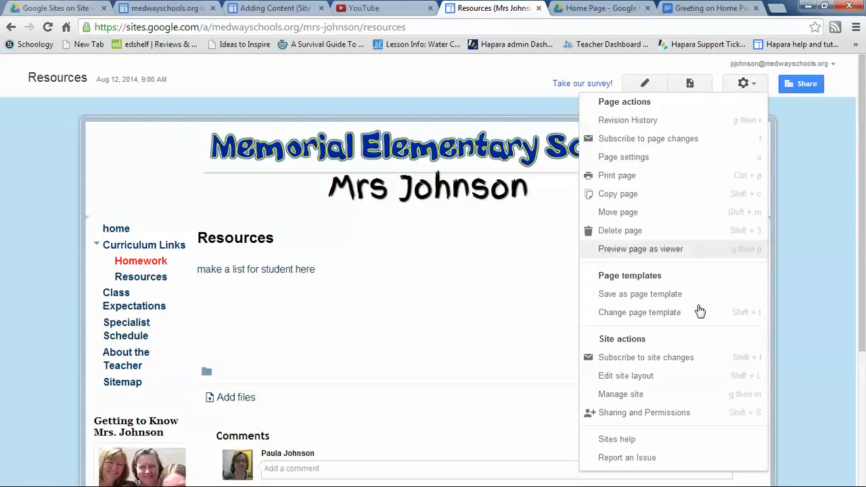
pyautogui.click(802, 255)
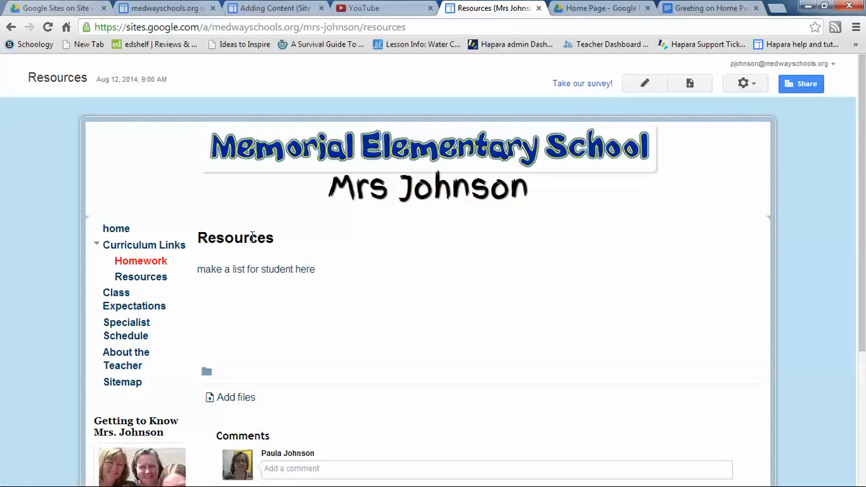
pyautogui.moveTo(196, 238); pyautogui.dragTo(262, 244)
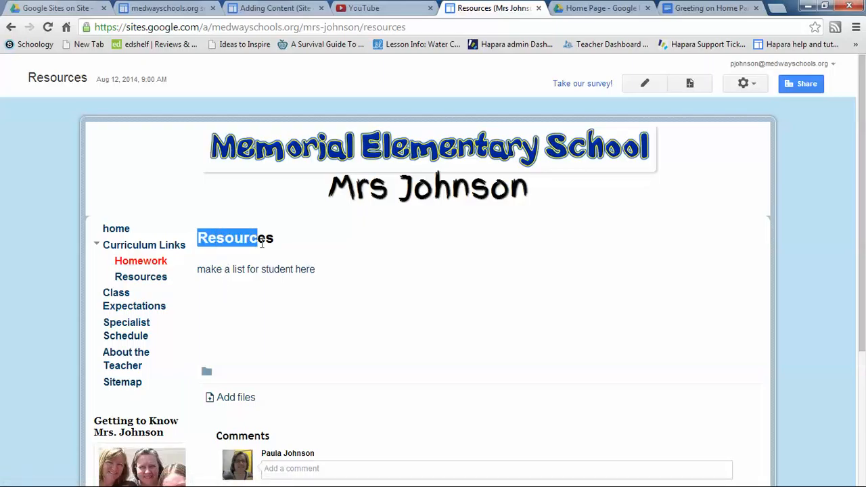
pyautogui.click(309, 261)
# - Delete the Resources page from the site and confirm the deletion
pyautogui.click(757, 88)
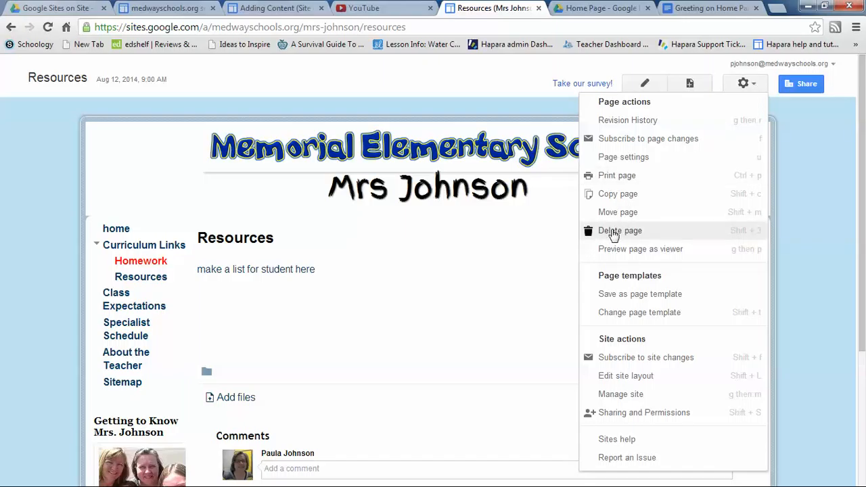
pyautogui.click(613, 231)
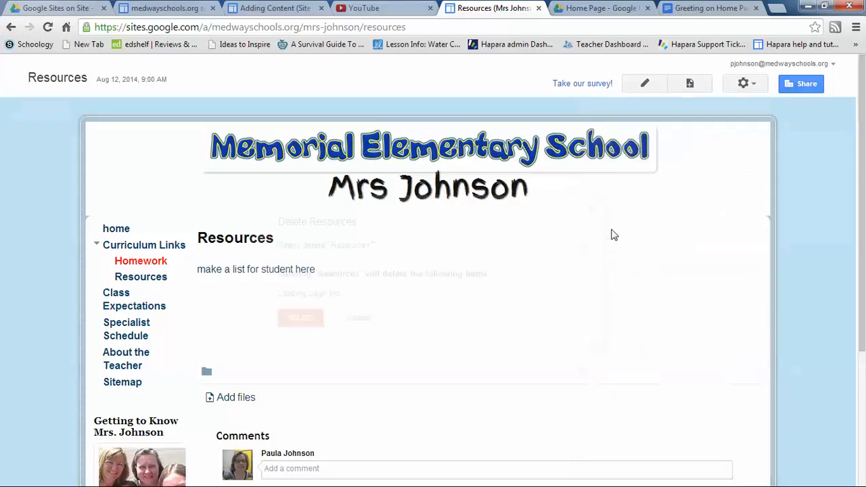
pyautogui.click(302, 322)
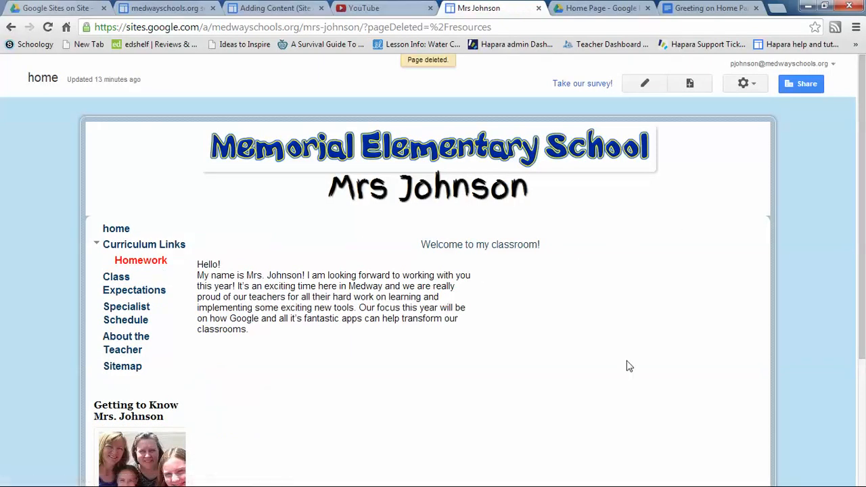
# - Check the sidebar navigation in the site layout editor, then close the editor
pyautogui.click(747, 85)
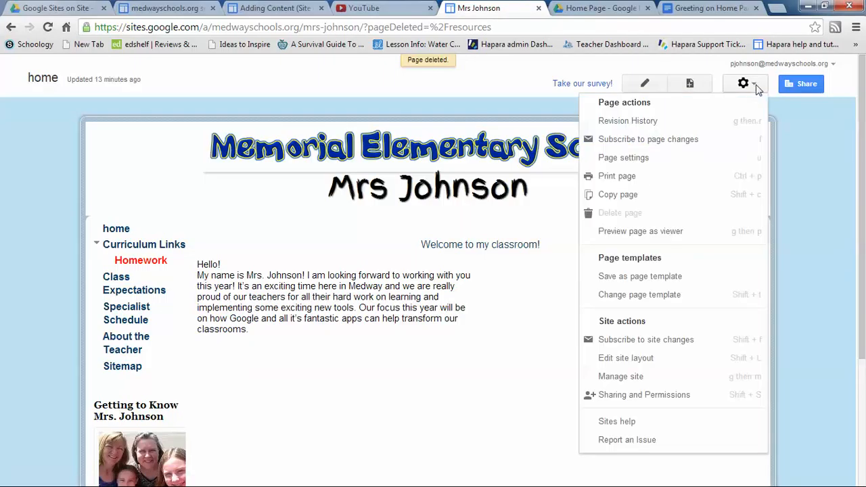
pyautogui.click(625, 359)
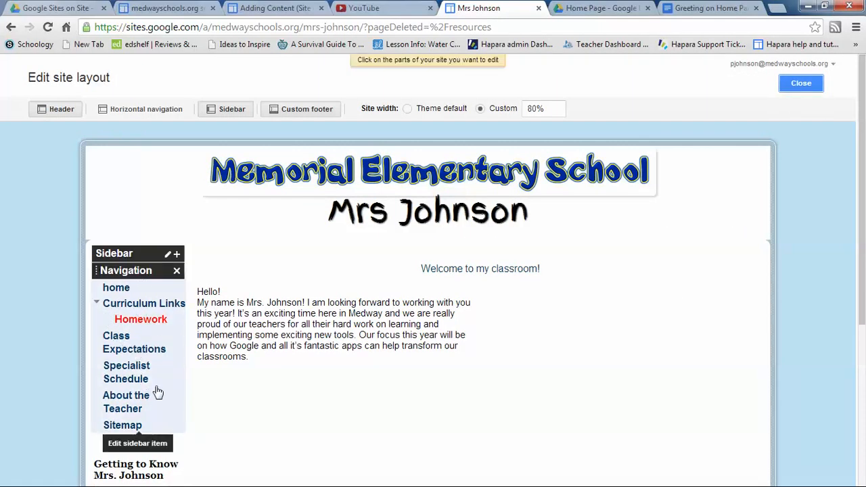
pyautogui.click(801, 83)
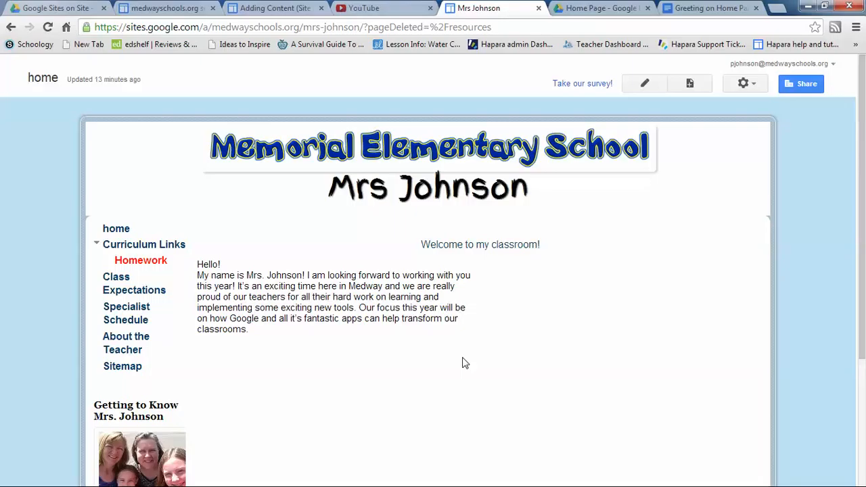